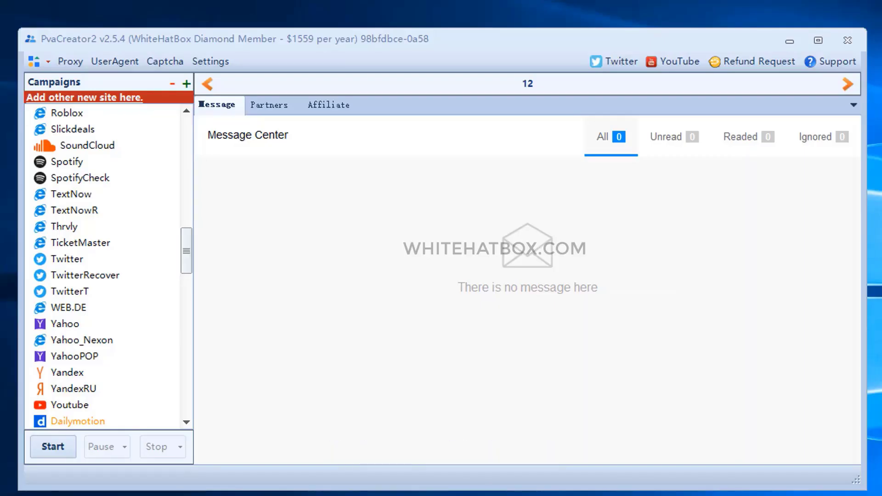
left_click_drag(188, 255, 190, 270)
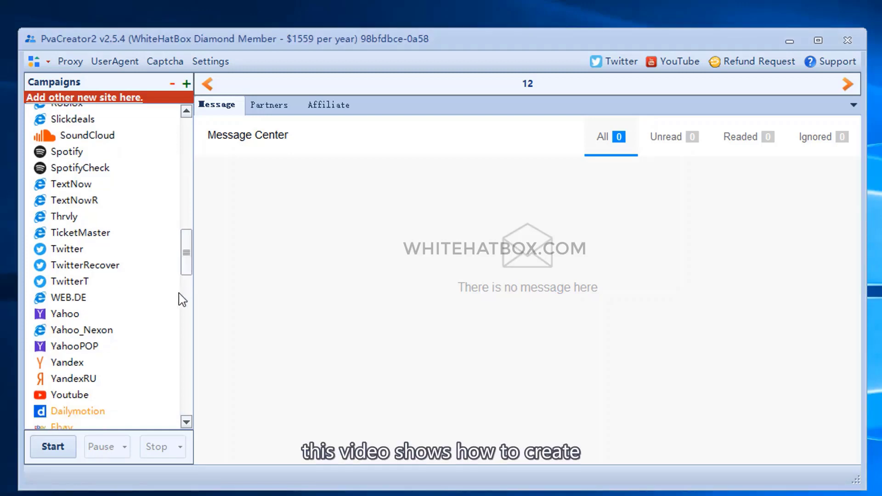
- Pick Youtube from the Campaigns site list
left_click(70, 395)
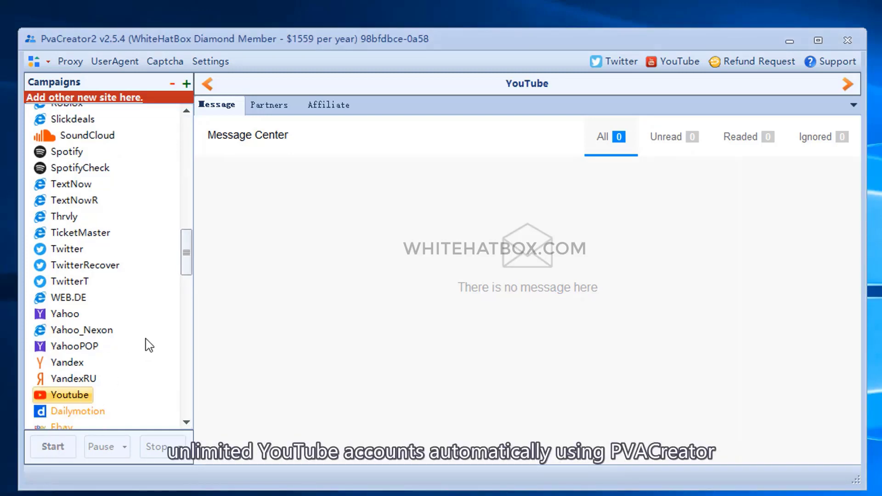
- Create a new campaign named 12 with the account count changed from 100 to 1
left_click(187, 84)
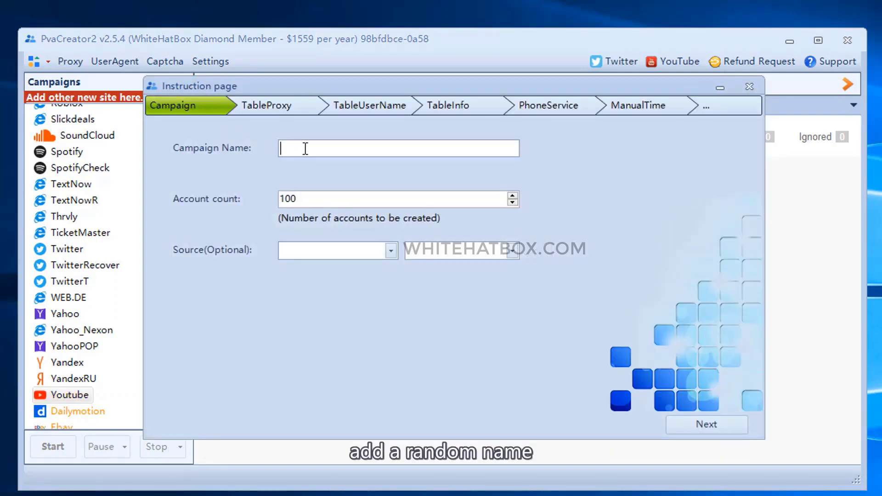
type("12")
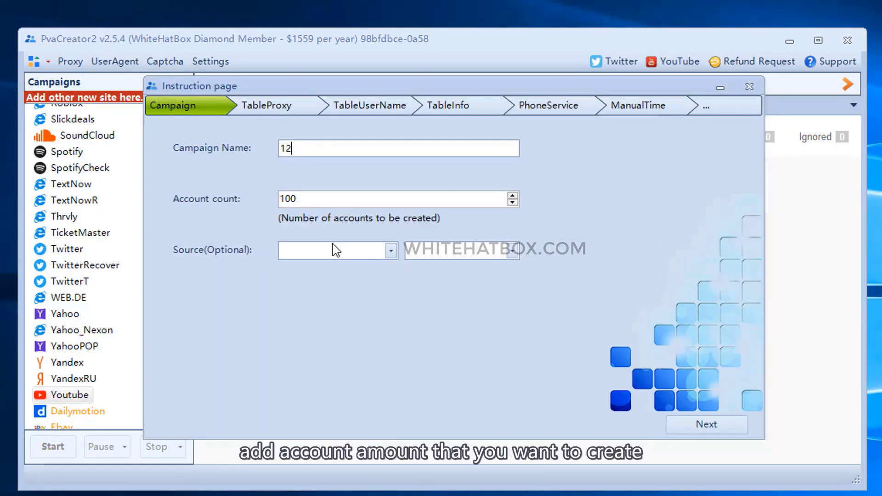
left_click_drag(316, 198, 231, 185)
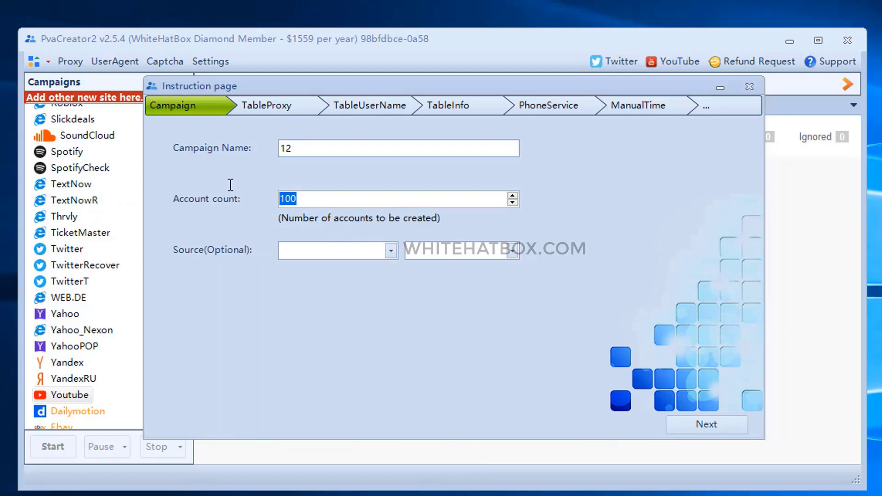
type("1")
- Reach the proxy step and highlight the one-proxy-per-account and http-only notes
left_click(706, 424)
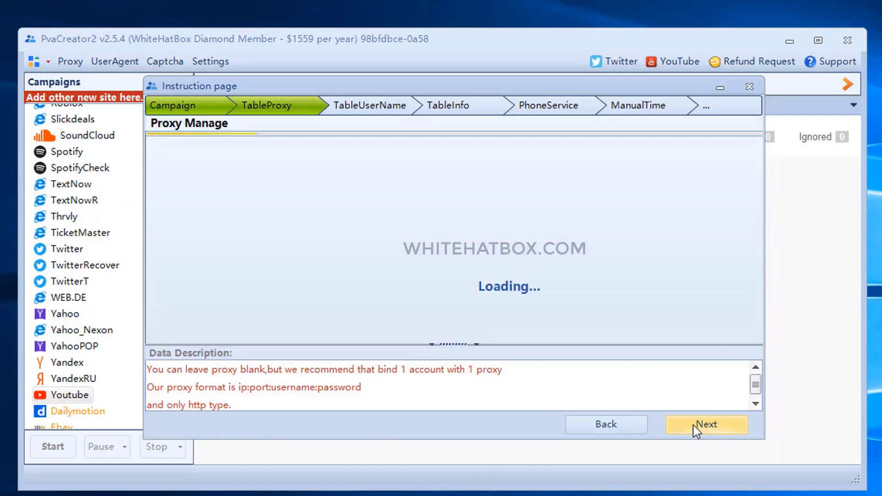
left_click(478, 176)
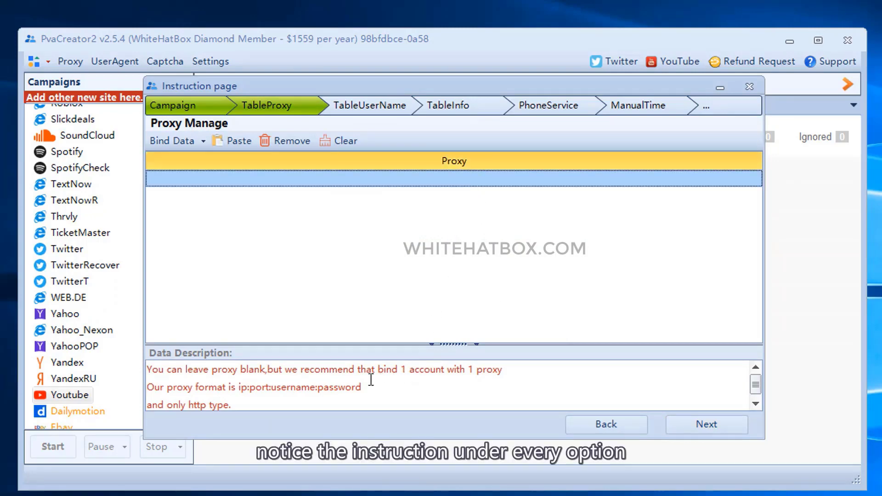
left_click_drag(377, 369, 507, 369)
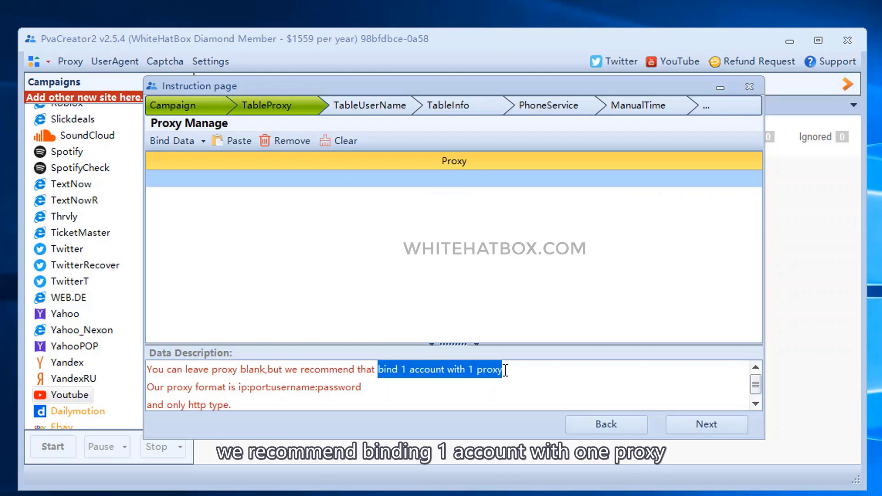
left_click(493, 387)
scroll(482, 387, "down", 1)
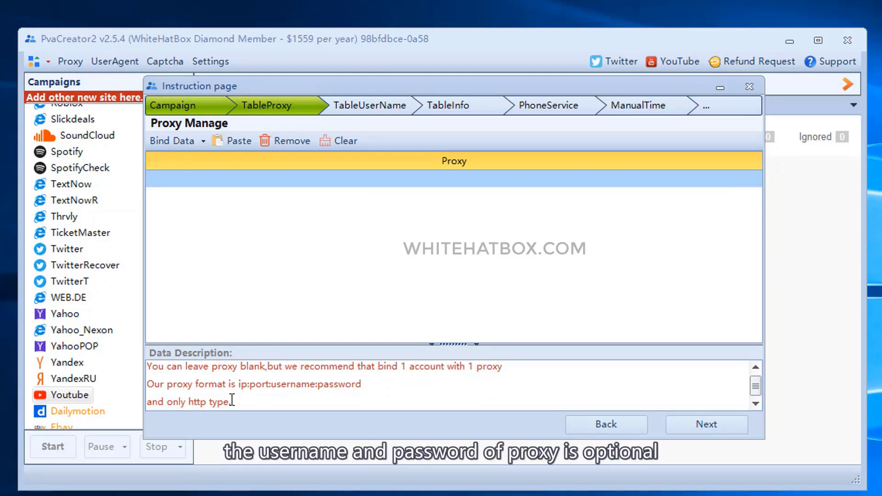
left_click_drag(232, 402, 147, 402)
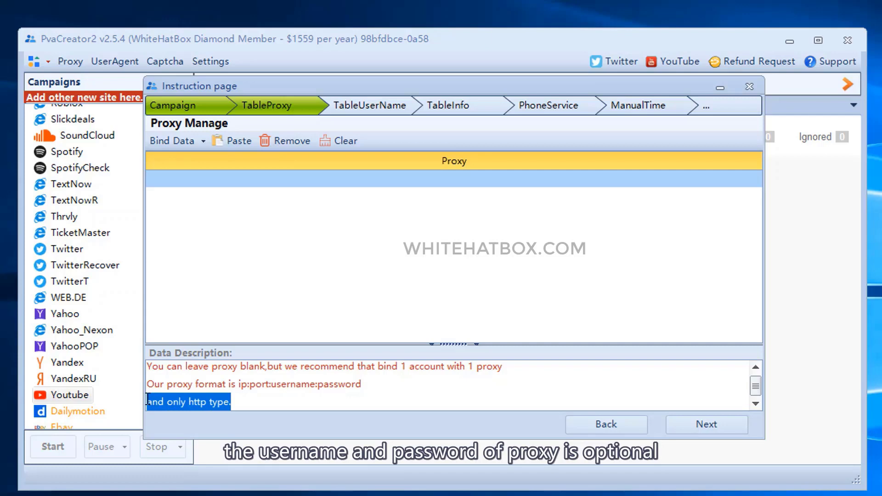
left_click(325, 181)
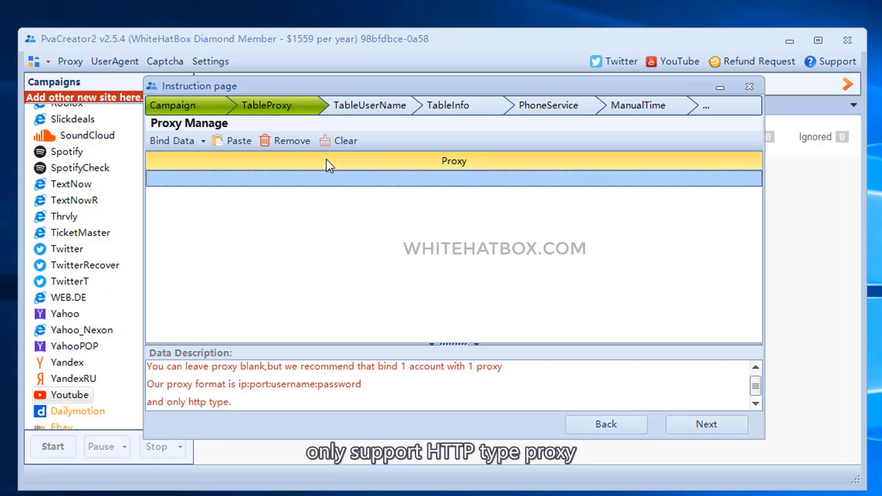
left_click(200, 141)
left_click(207, 162)
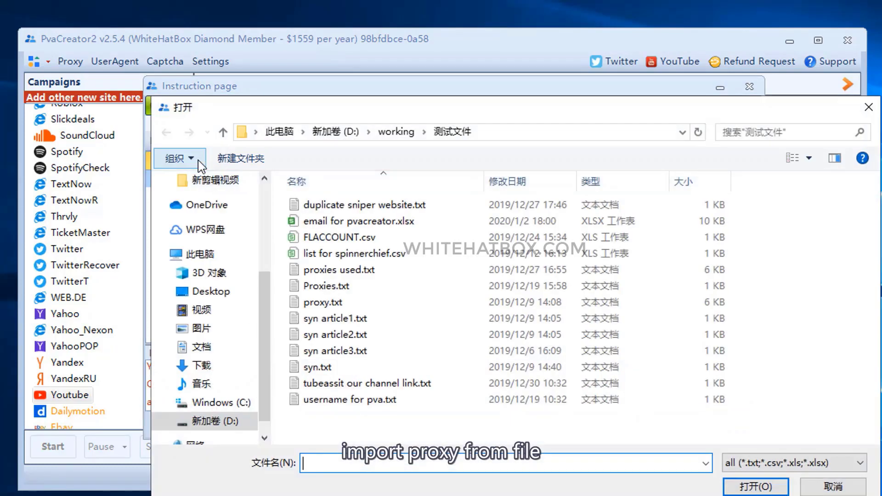
left_click(322, 302)
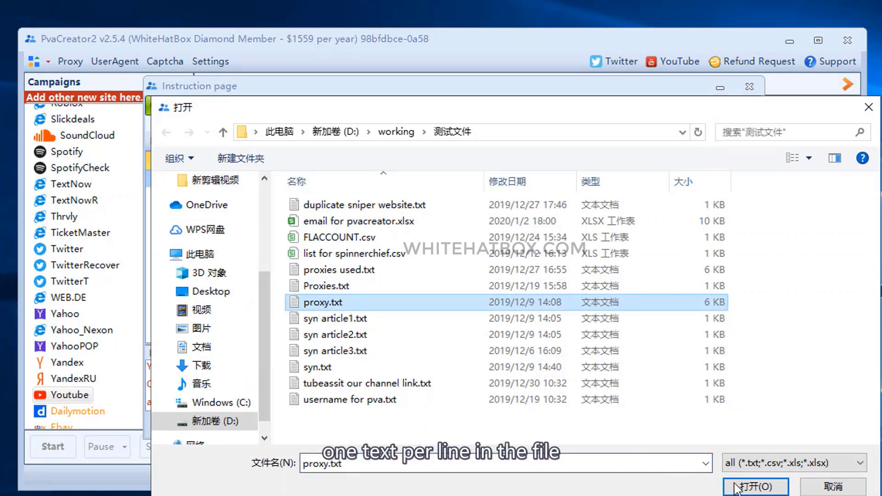
left_click(755, 487)
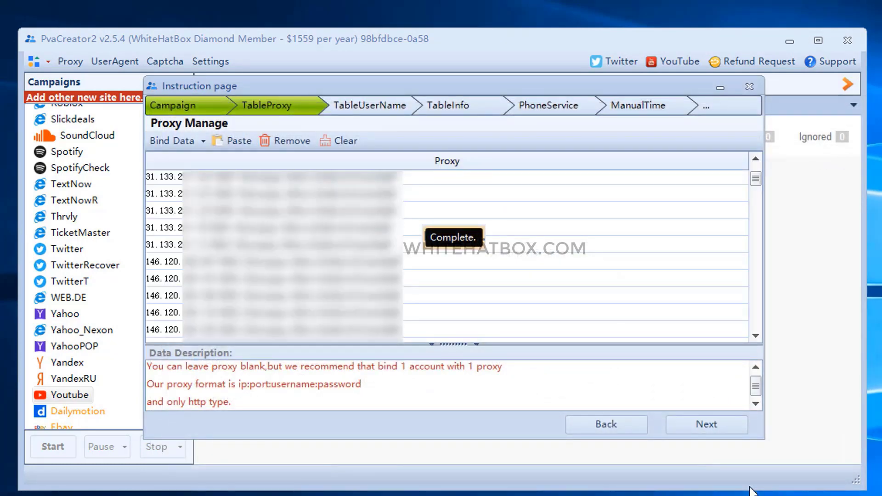
left_click(719, 421)
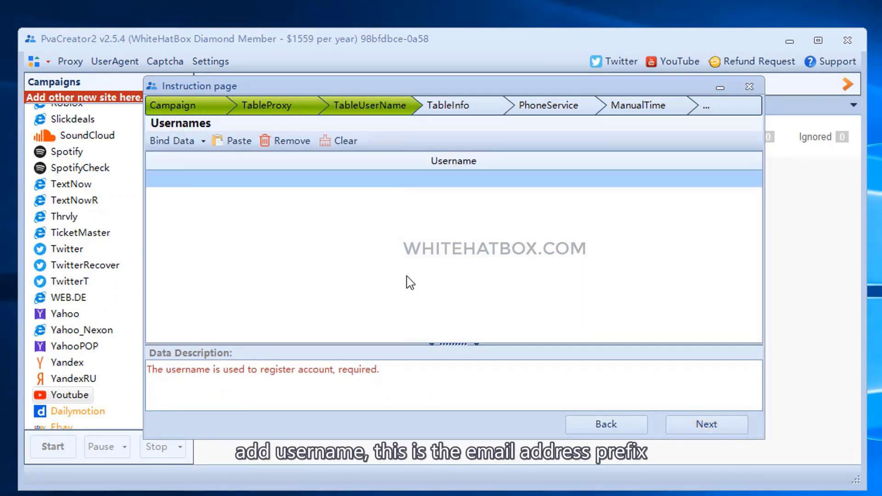
left_click(248, 181)
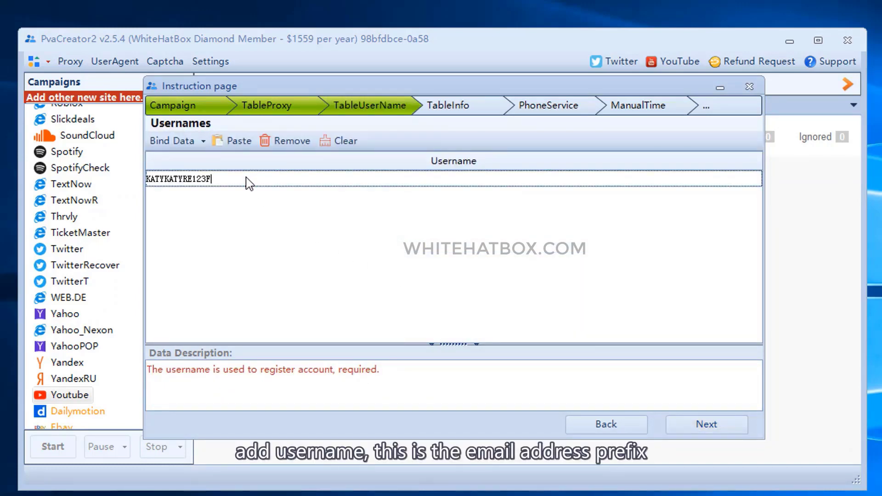
- Pass the username and common-information steps and add 2 as the telephone service
left_click(706, 424)
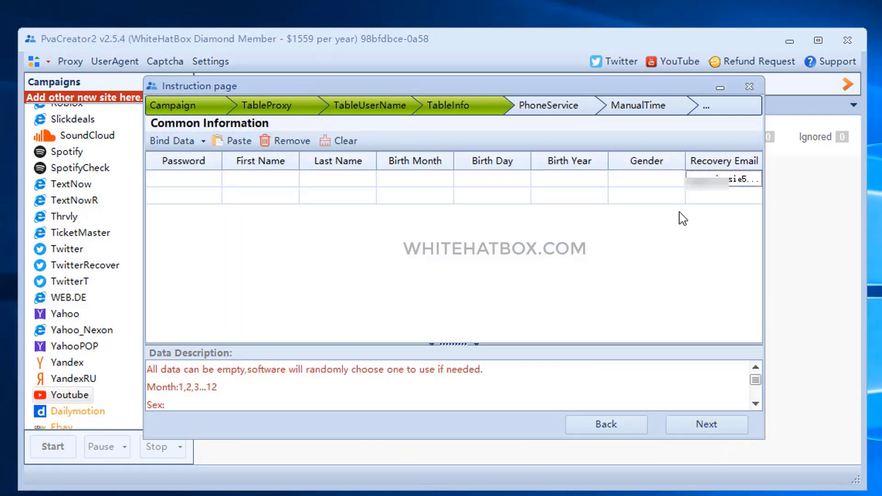
left_click_drag(184, 161, 647, 161)
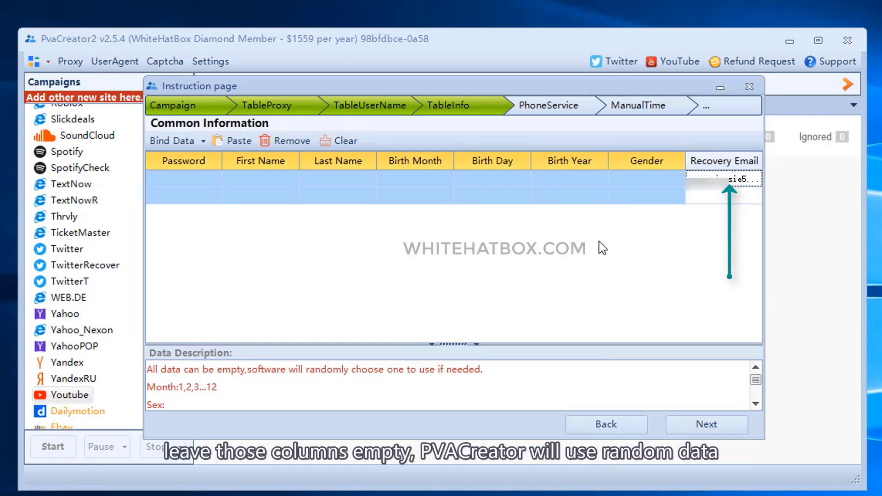
left_click(707, 425)
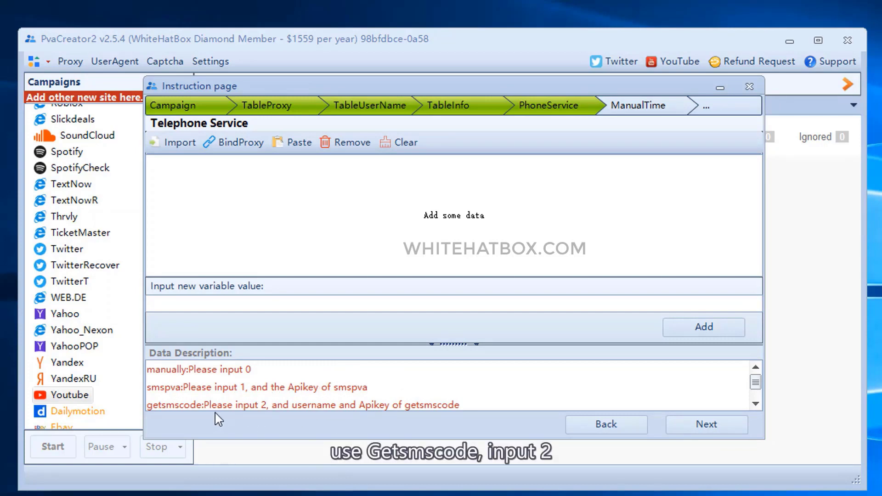
left_click(201, 301)
type("2")
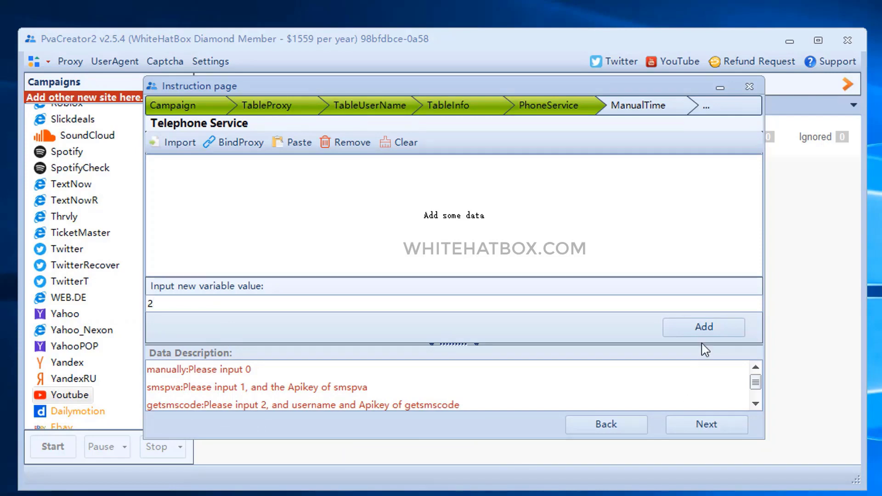
left_click(703, 327)
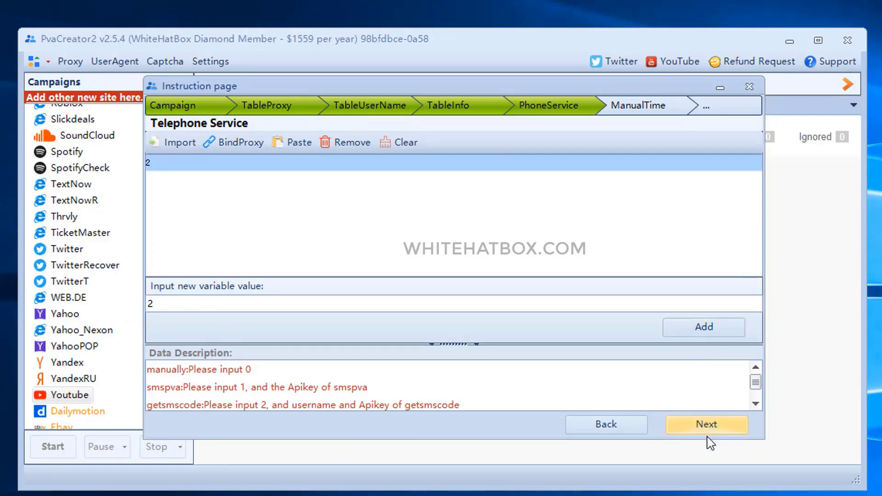
- Skip the manual-time and smspva key steps and add getsmscode username whitehatbox
left_click(706, 424)
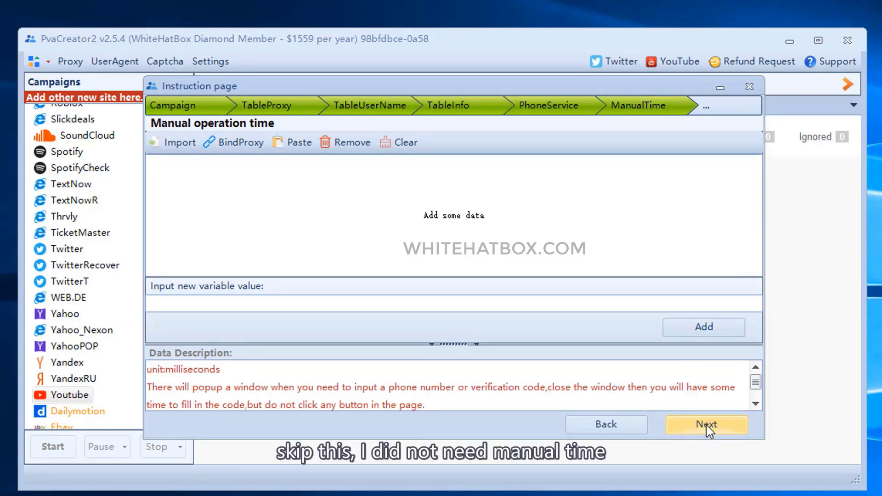
left_click(708, 425)
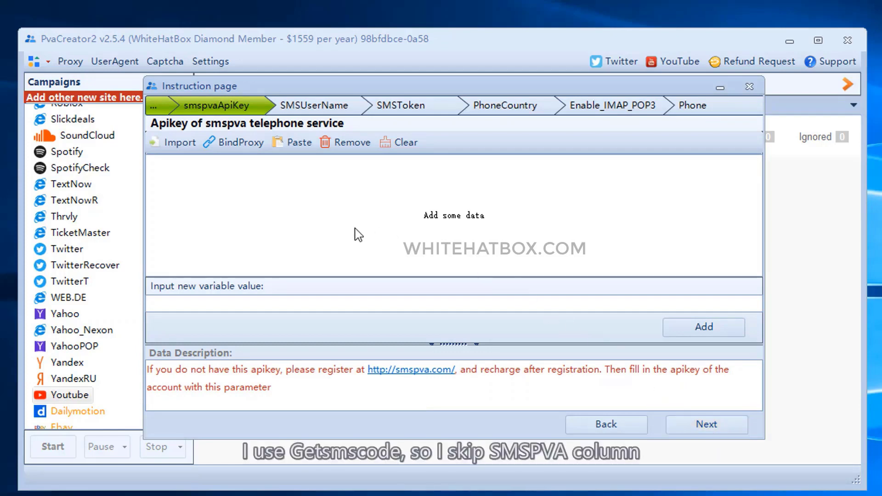
left_click(691, 429)
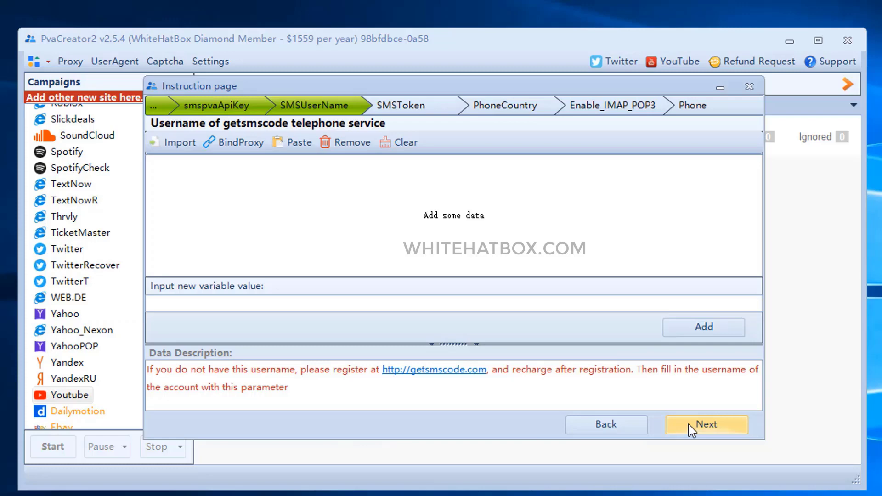
left_click(275, 304)
type("whitehatbox")
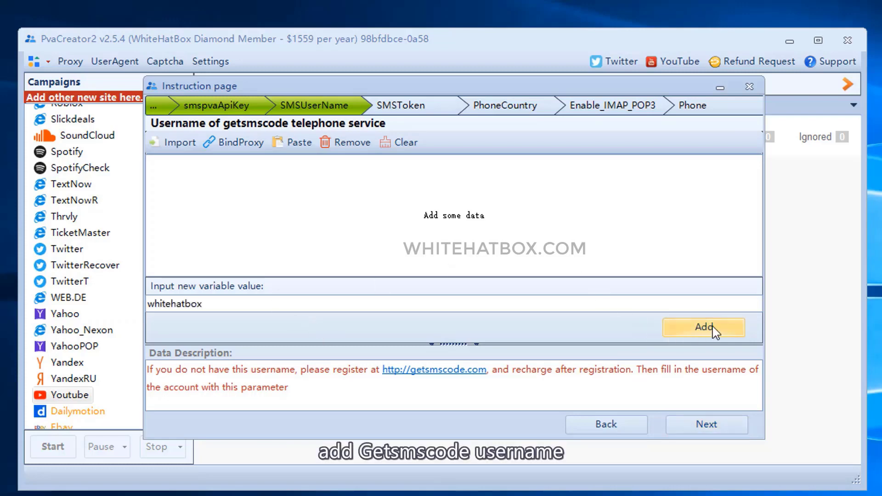
left_click(704, 327)
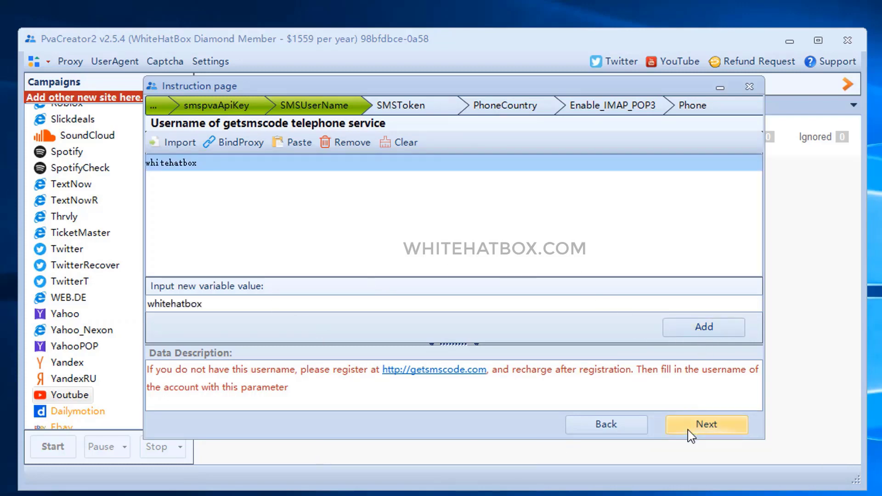
left_click(706, 424)
left_click(364, 306)
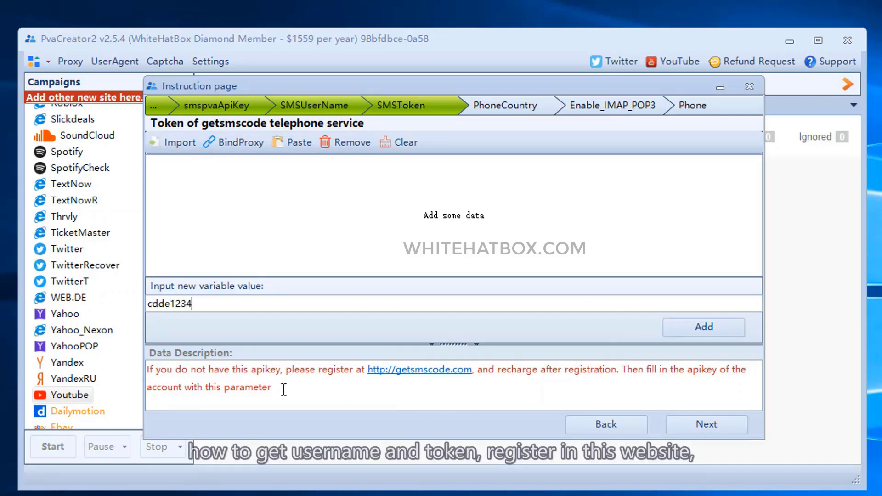
left_click_drag(365, 370, 603, 373)
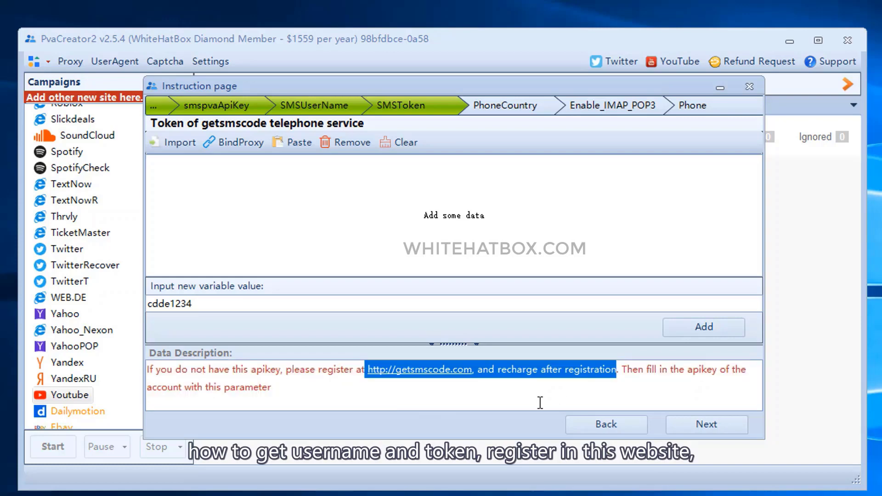
left_click(540, 403)
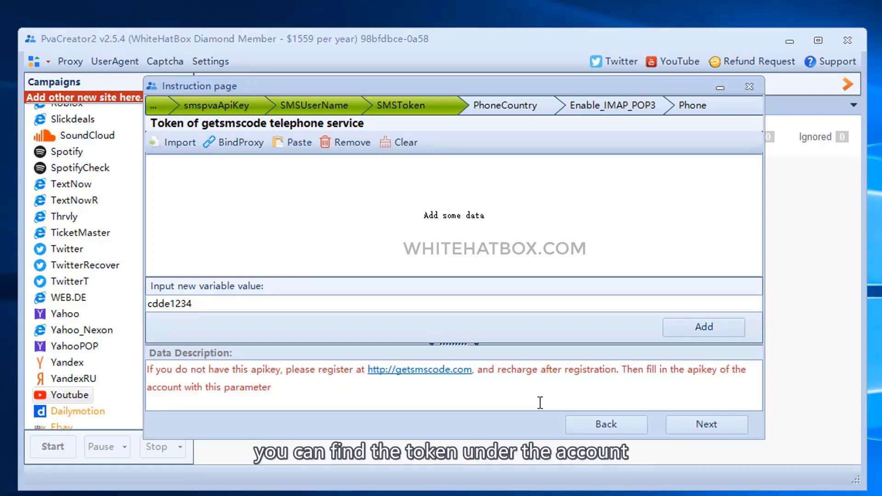
left_click(704, 327)
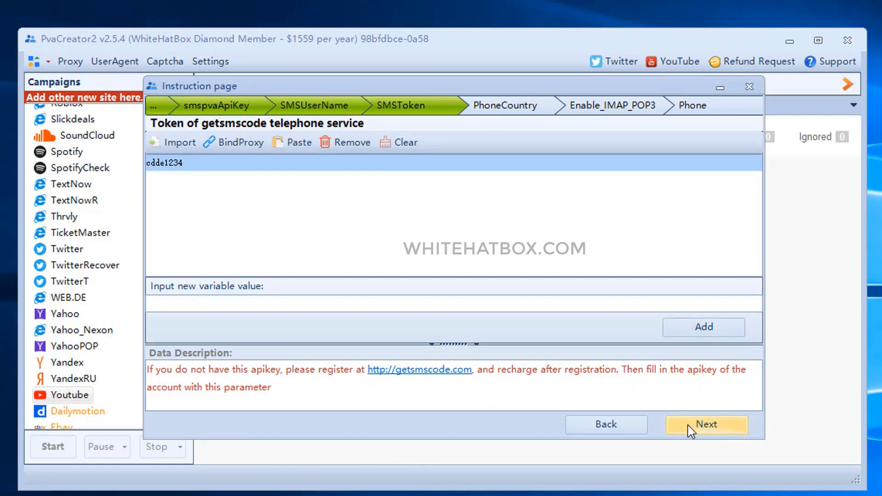
left_click(707, 425)
scroll(745, 403, "down", 2)
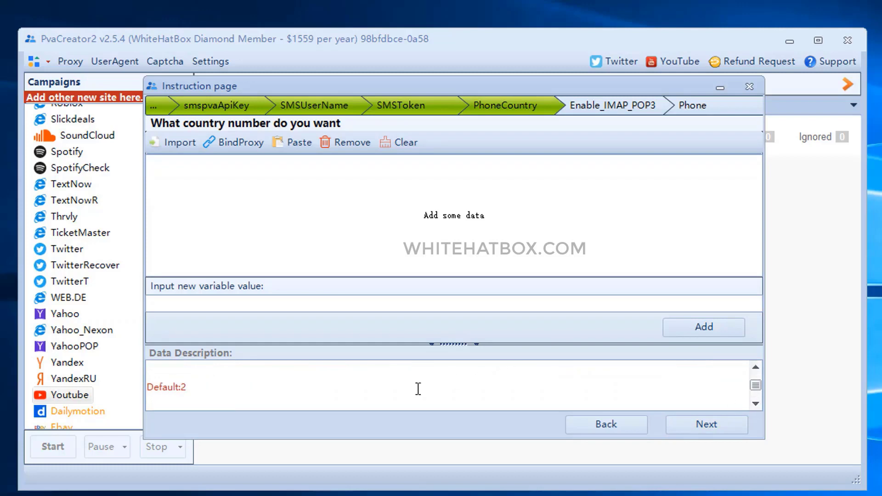
scroll(414, 390, "down", 4)
scroll(412, 391, "down", 2)
scroll(411, 390, "down", 2)
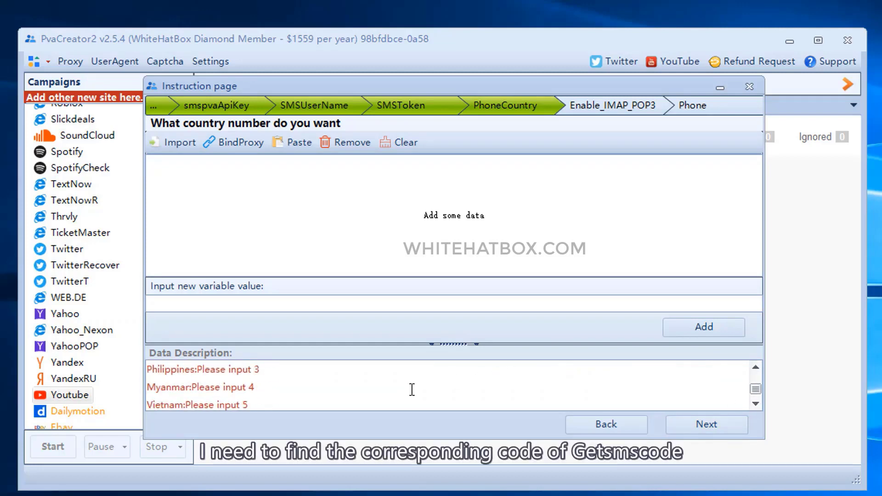
scroll(195, 384, "up", 2)
scroll(196, 383, "up", 2)
scroll(199, 384, "up", 2)
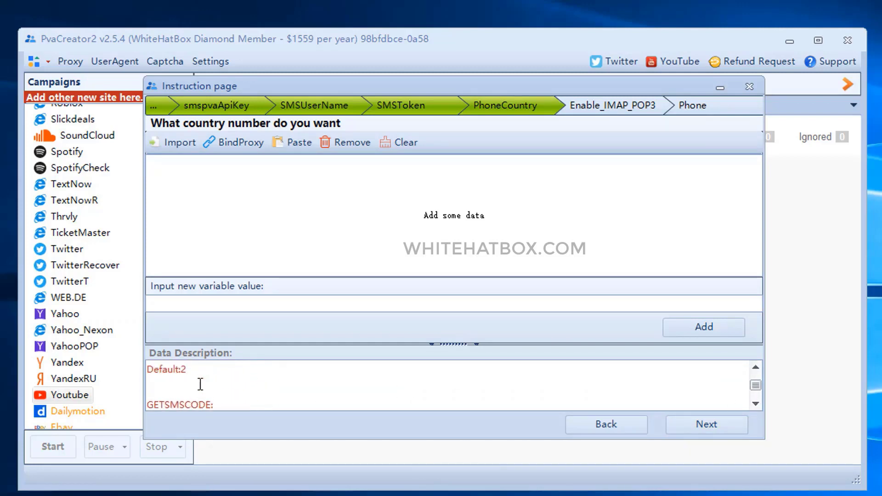
- Add 2 as the phone country value
left_click(191, 404)
scroll(255, 392, "down", 2)
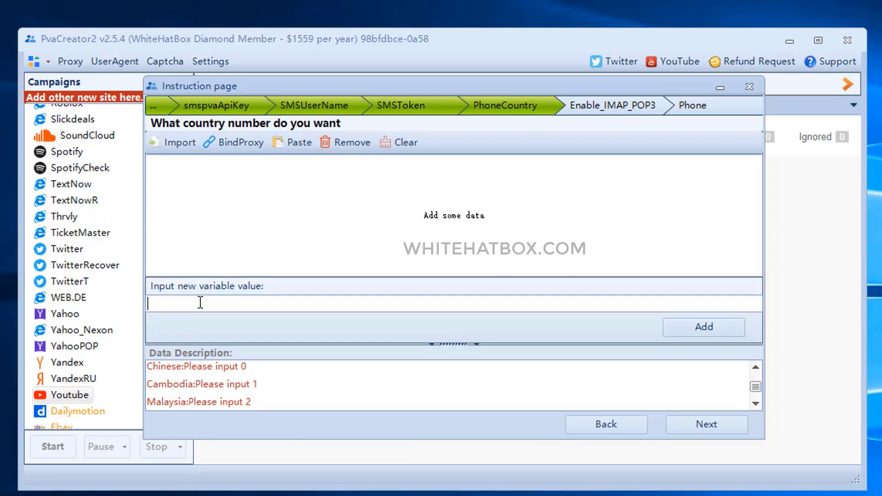
type("2")
left_click(704, 326)
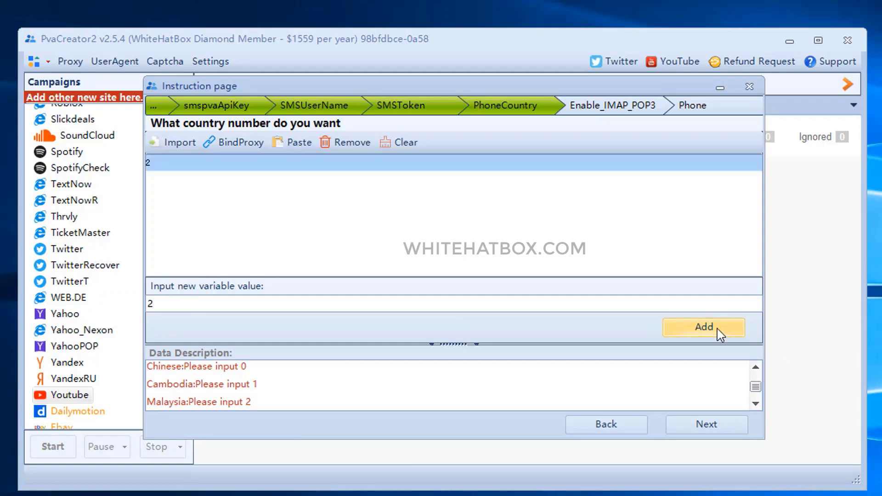
left_click(718, 432)
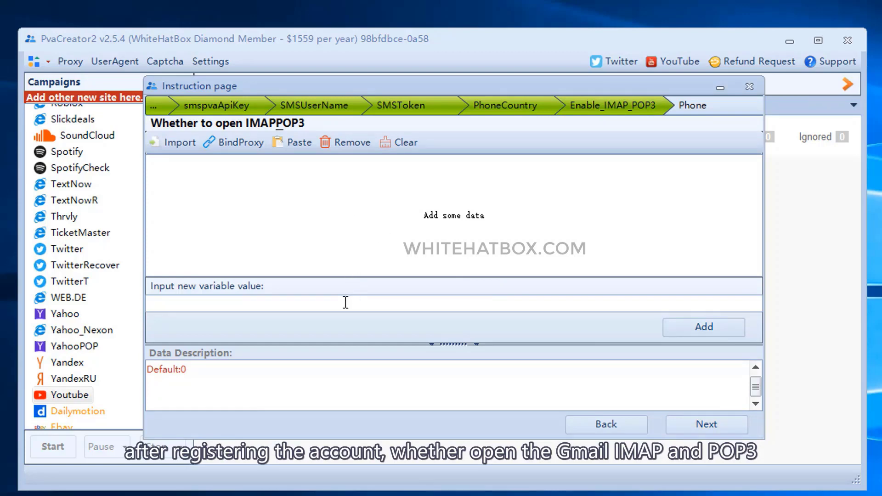
scroll(685, 386, "up", 2)
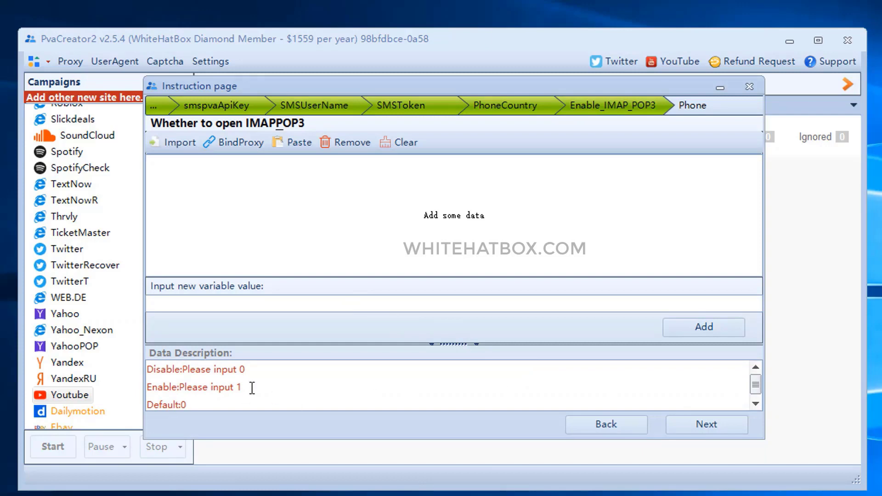
- Enable Gmail IMAP/POP3 by adding value 1
left_click_drag(252, 388, 140, 389)
left_click(197, 304)
type("1")
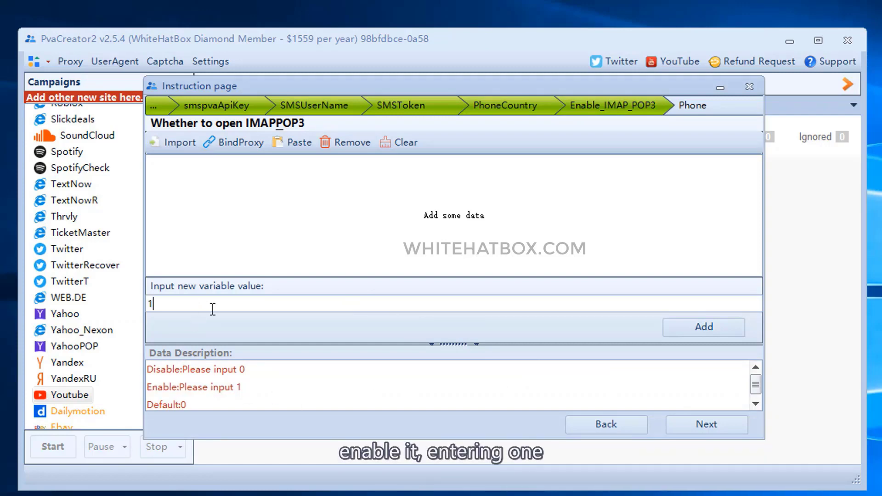
left_click(703, 327)
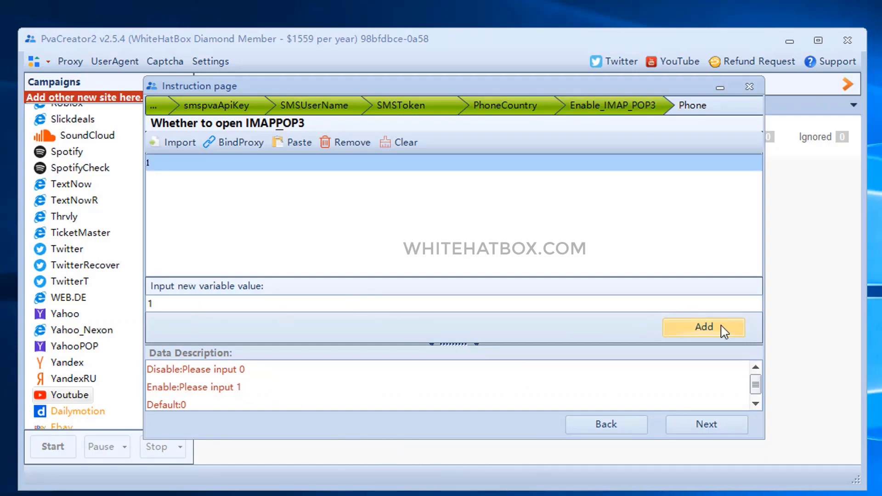
left_click(731, 426)
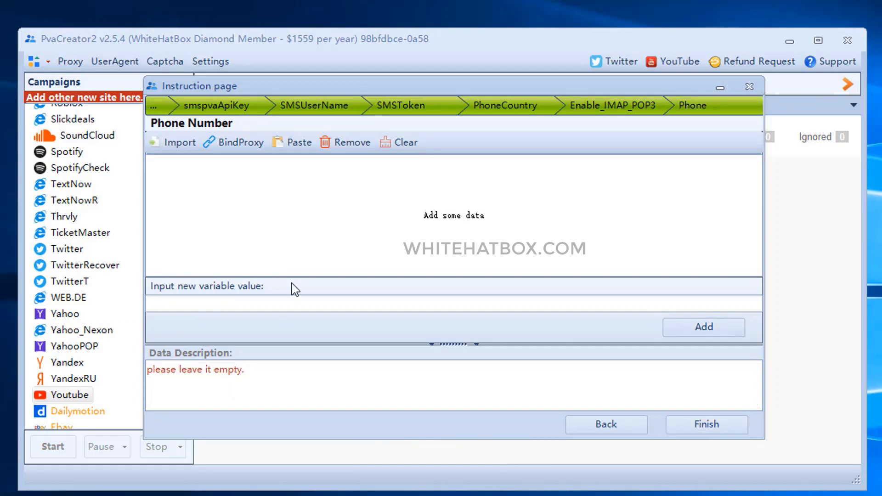
- Finish the wizard and inspect the new account's username cell without changing it
left_click(707, 425)
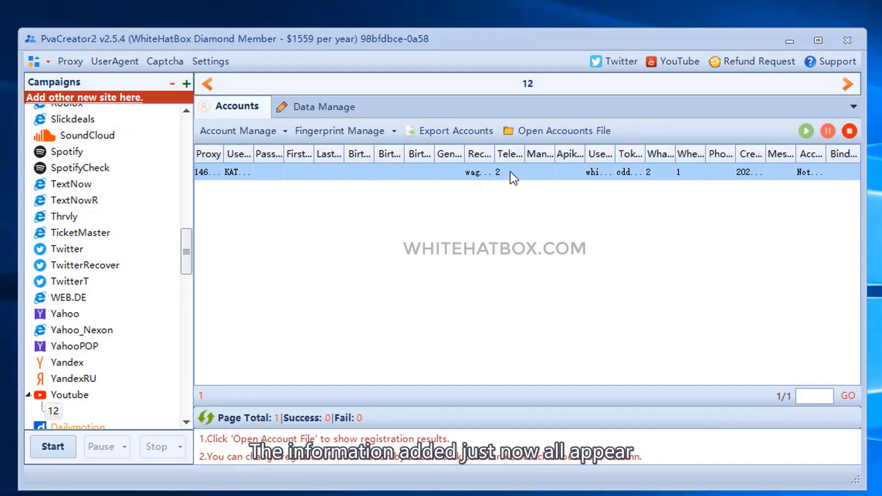
double_click(235, 177)
left_click(319, 261)
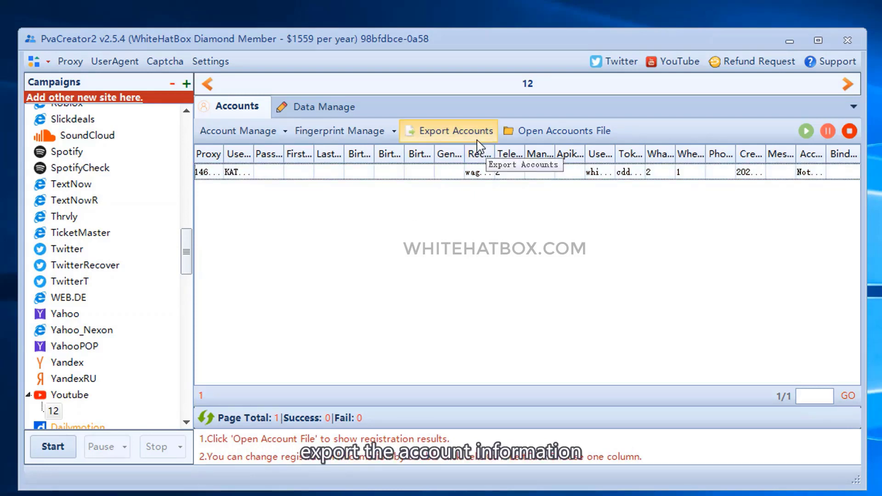
- Look at Export Accounts and Data Manage, then return to the Accounts table
left_click(455, 131)
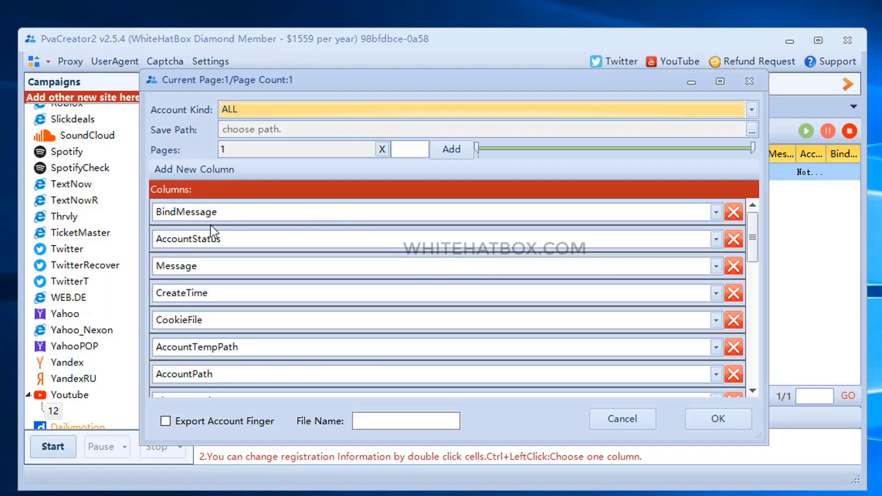
left_click(750, 81)
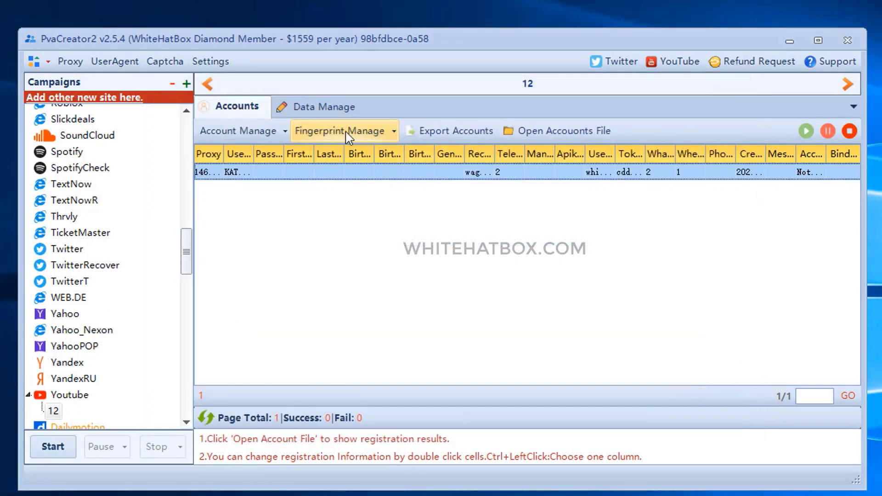
left_click(313, 109)
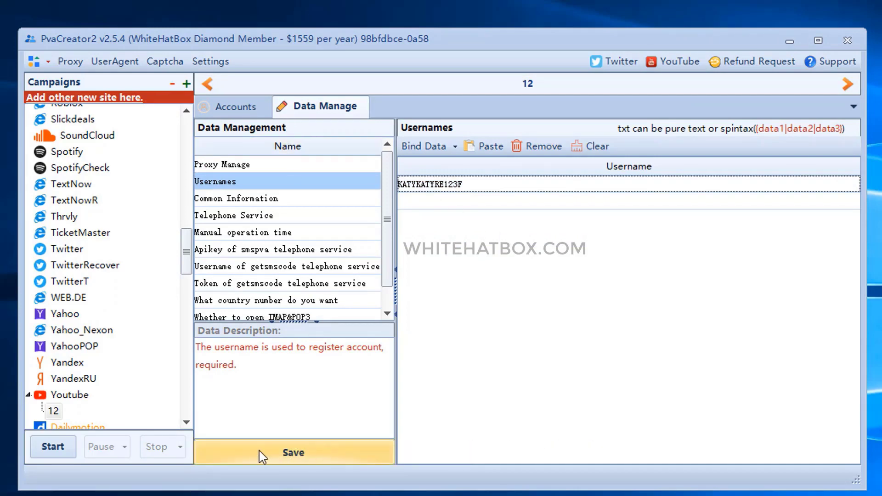
left_click(236, 106)
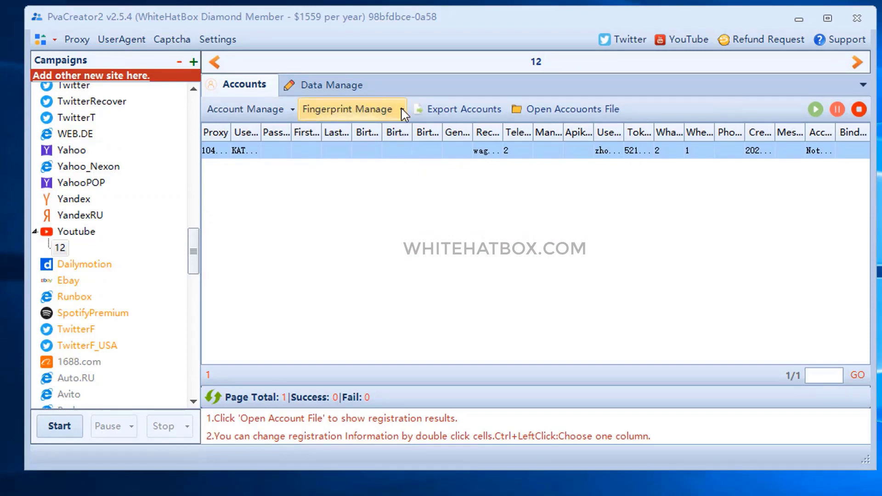
- Bind a fingerprint to the account using One-click settings and confirm it
left_click(403, 110)
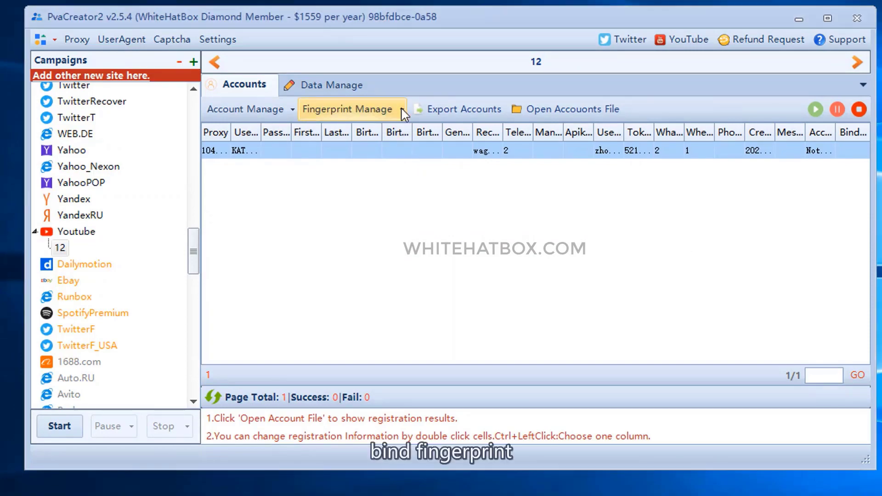
left_click(331, 131)
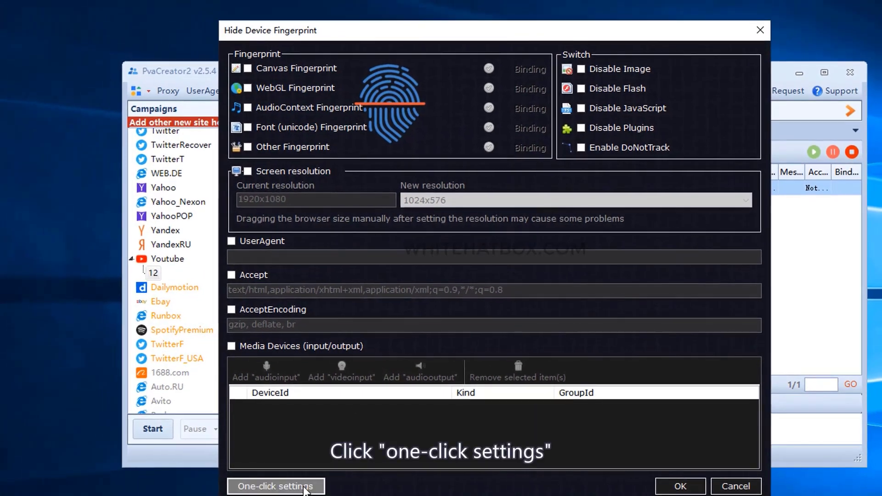
left_click(201, 492)
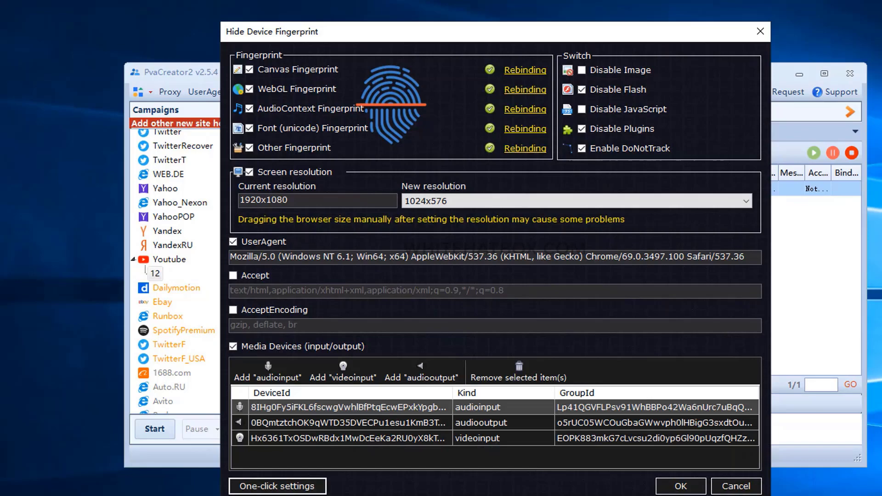
left_click(681, 486)
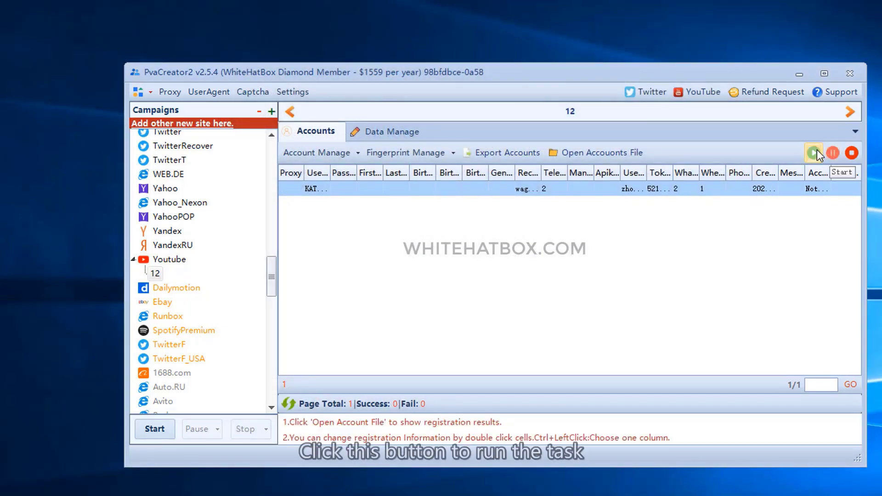
- Choose Run between time, repeating every day, with a 07:00:00 start time
left_click(814, 152)
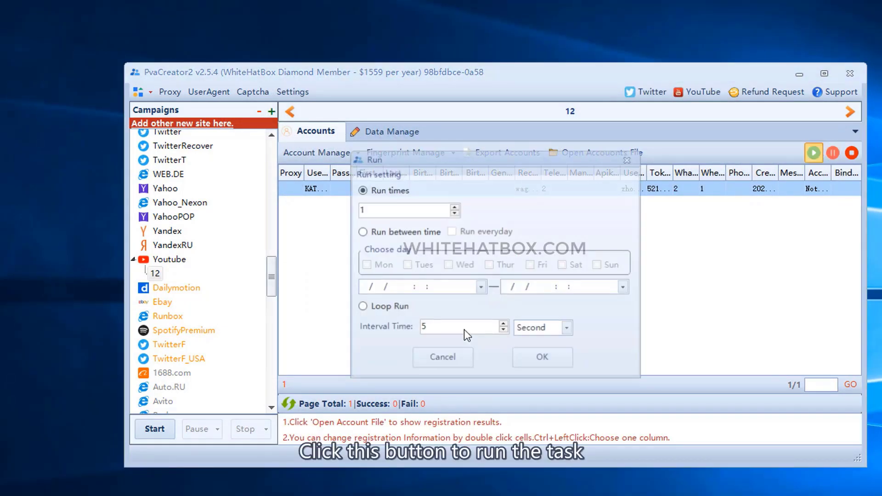
left_click(400, 231)
left_click(451, 232)
left_click(453, 286)
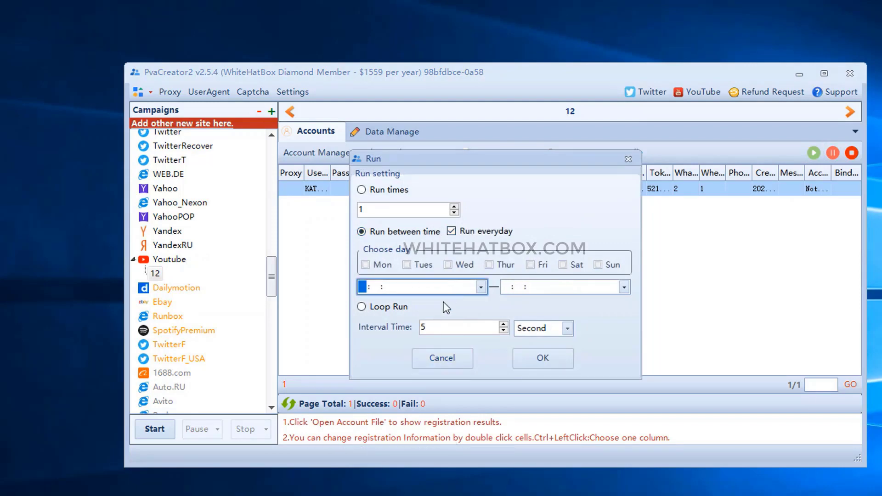
left_click(481, 286)
left_click(448, 264)
left_click(481, 287)
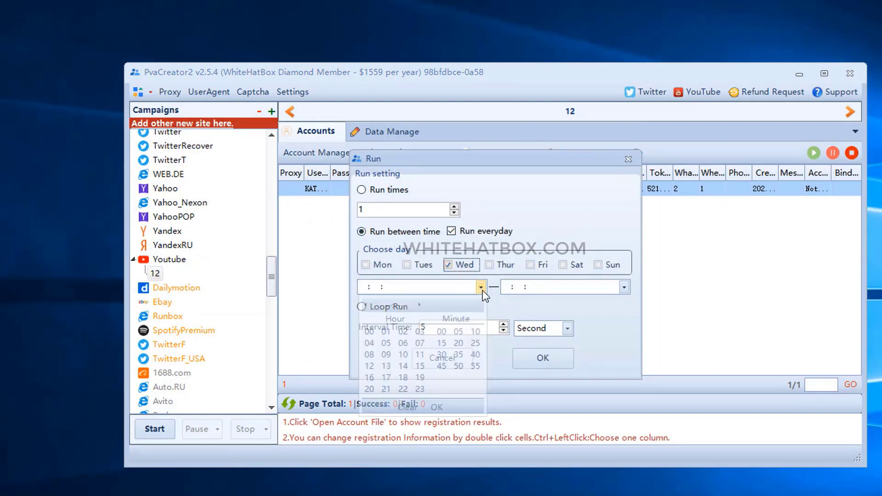
left_click(420, 343)
left_click(557, 287)
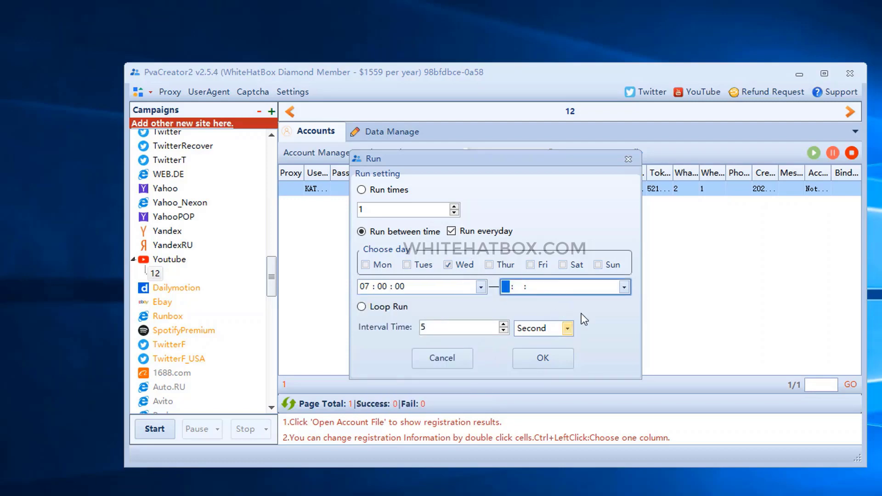
- Set the end time to 14:00:00 and a 6-second interval, then start the run
left_click(623, 287)
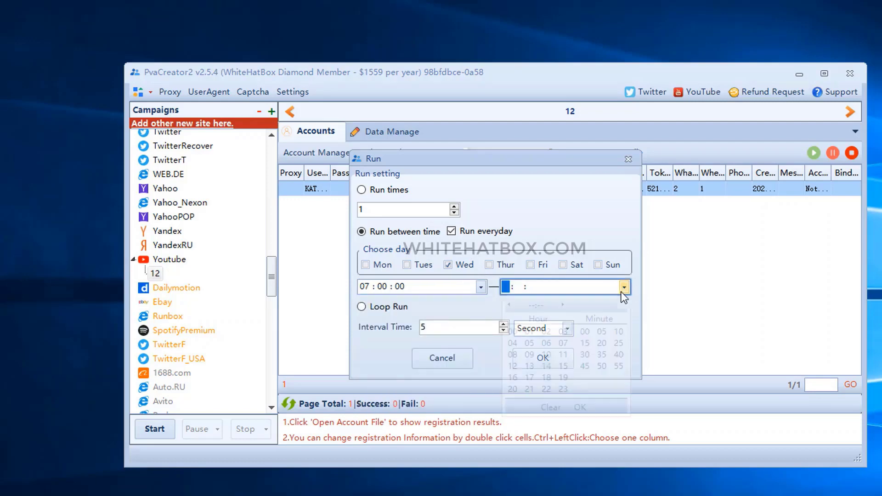
left_click(546, 366)
left_click(427, 327)
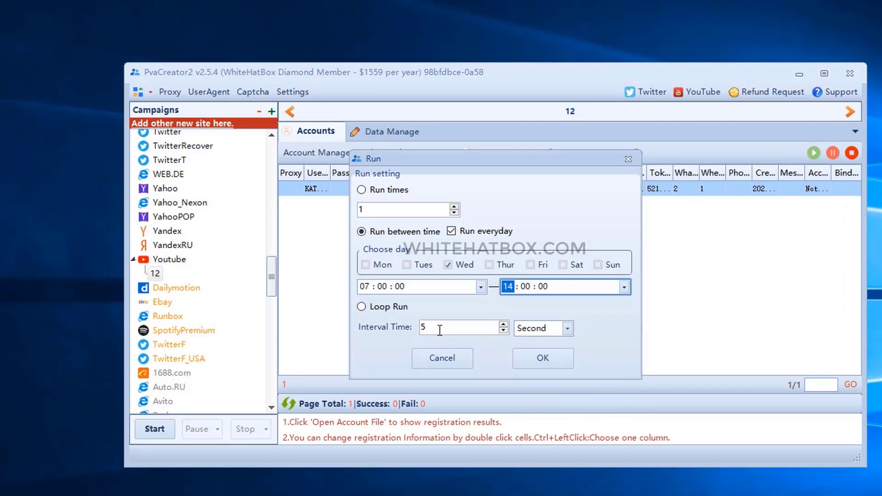
type("6")
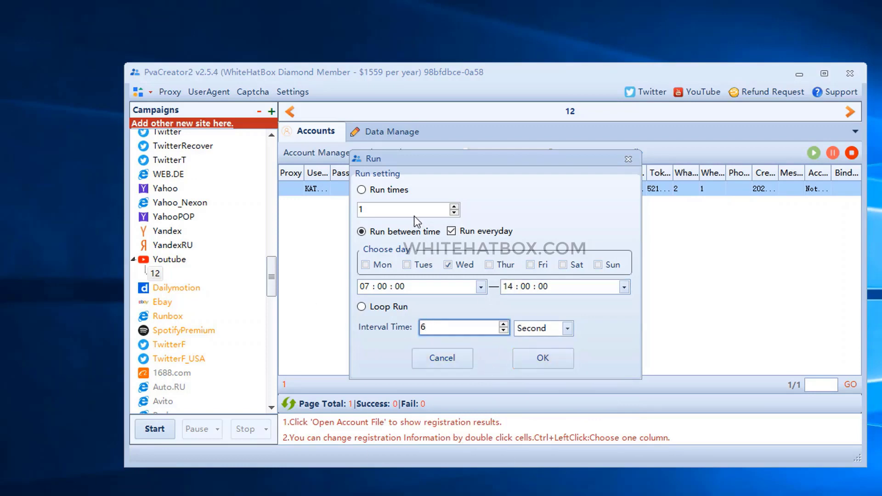
left_click(362, 189)
left_click(531, 354)
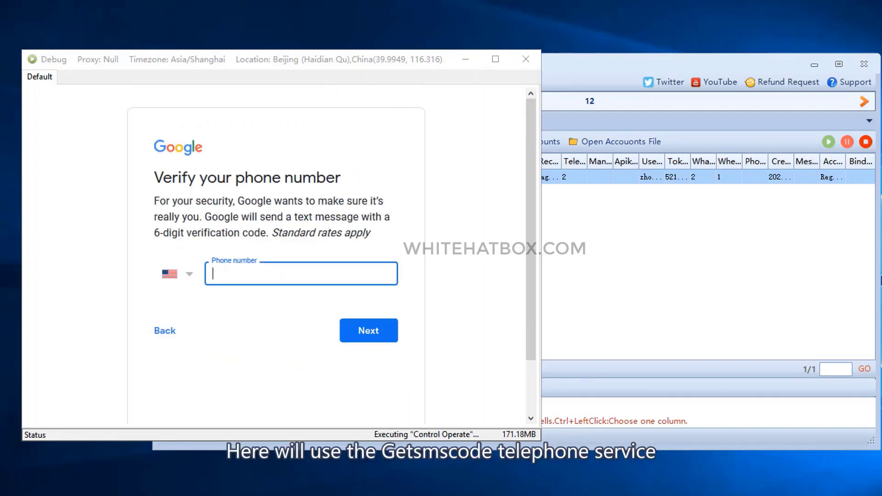
- Stop the campaign so its one account fails, then open and close the empty 12.txt accounts file
left_click(865, 141)
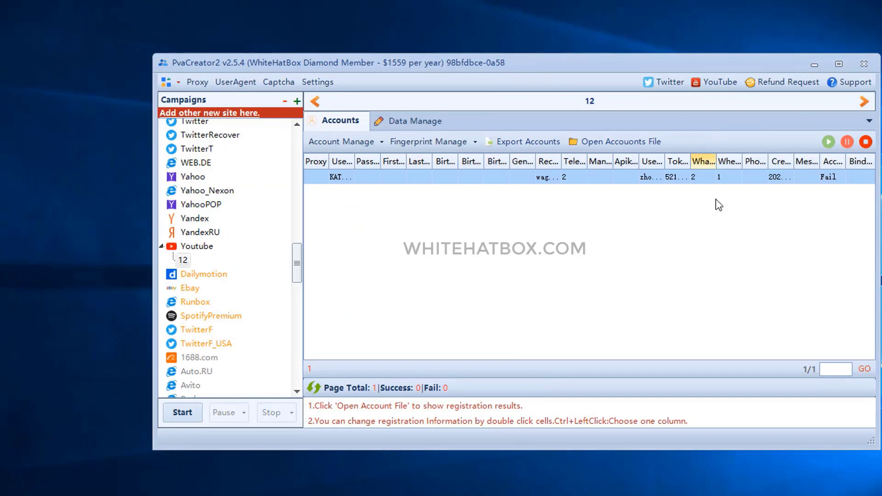
left_click(627, 143)
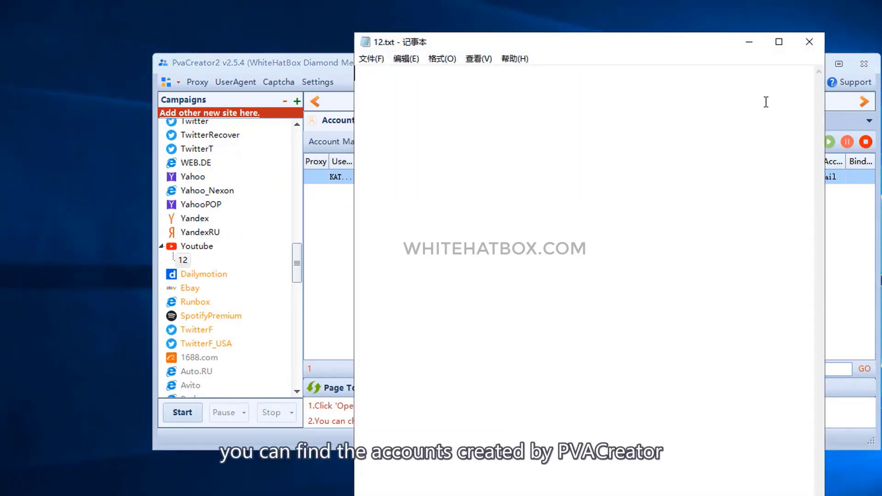
left_click(810, 42)
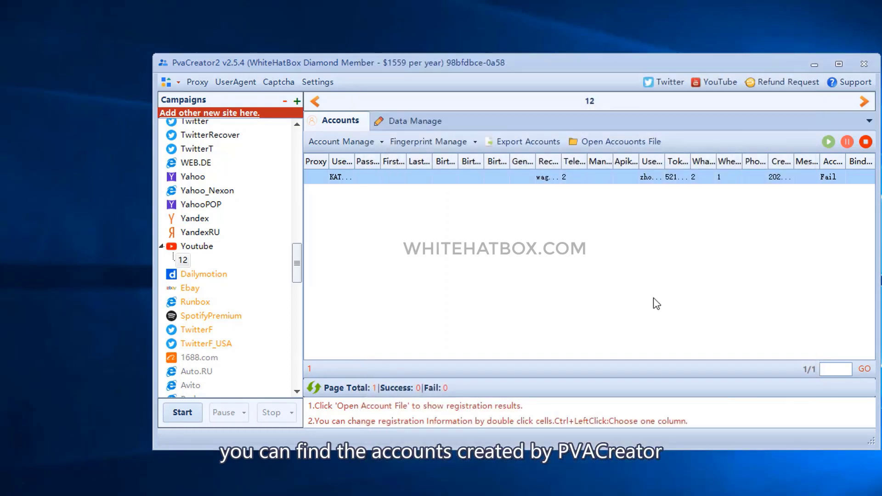